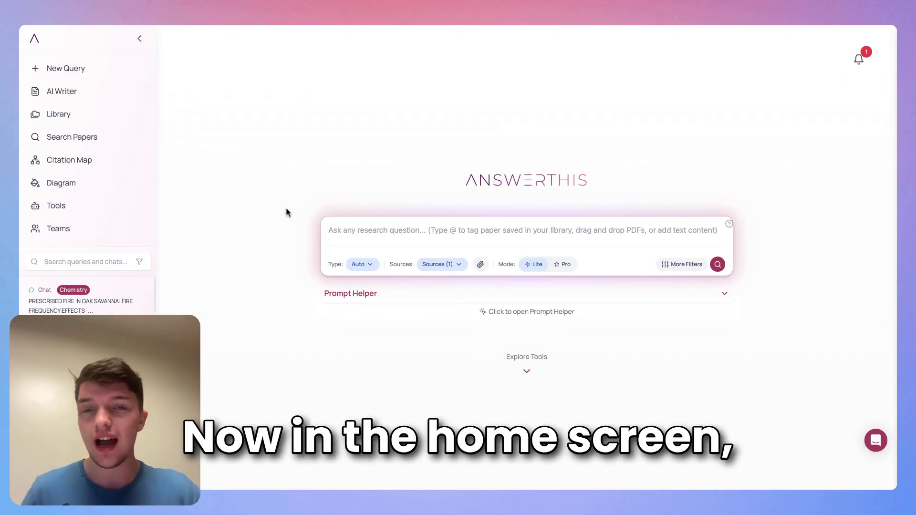
Step: Go to the Library page to see the empty 'New Update' computer science project
{"action": "left_click", "coordinate": [62, 114]}
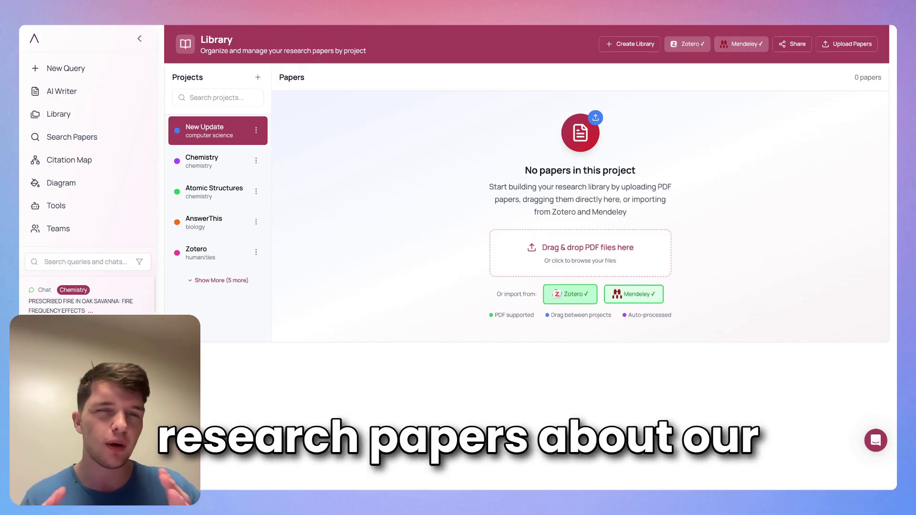
Step: Select all 11 Zotero items and import them into the 'New Update' project
{"action": "left_click", "coordinate": [573, 297]}
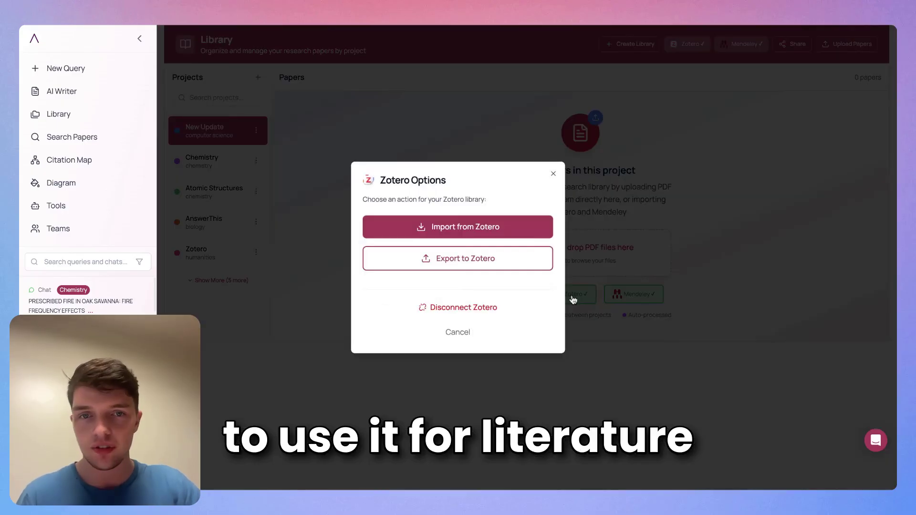
{"action": "left_click", "coordinate": [554, 174]}
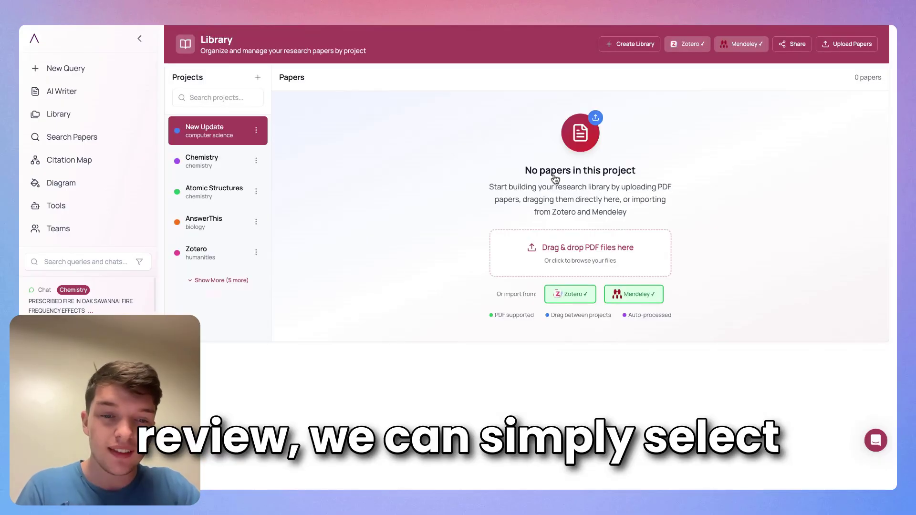
{"action": "left_click", "coordinate": [573, 294]}
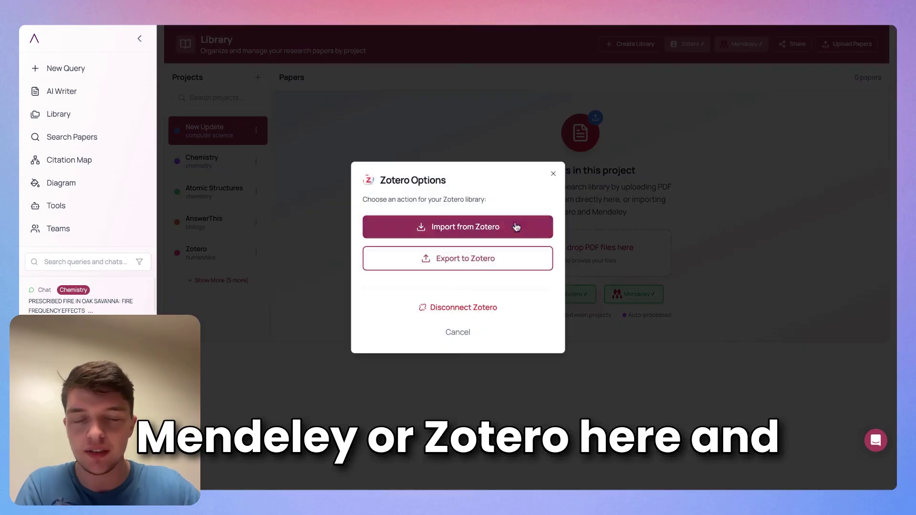
{"action": "left_click", "coordinate": [490, 230]}
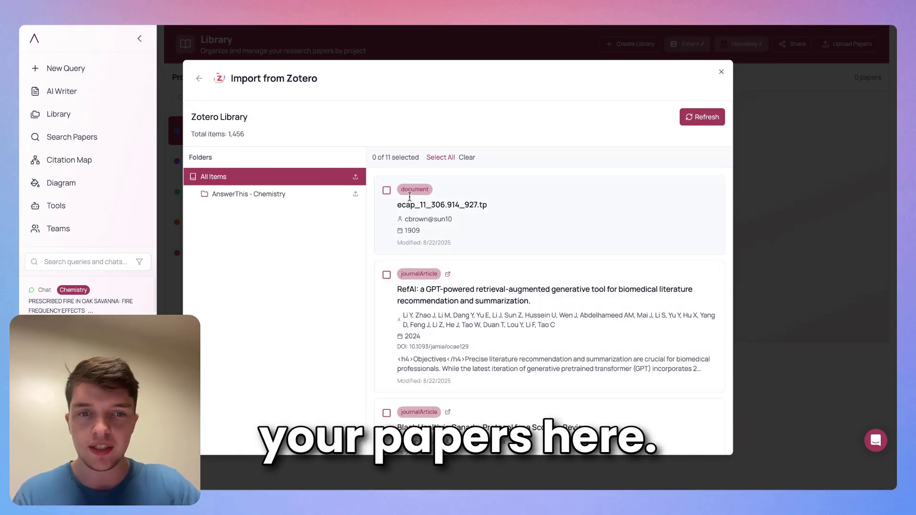
{"action": "left_click", "coordinate": [441, 158]}
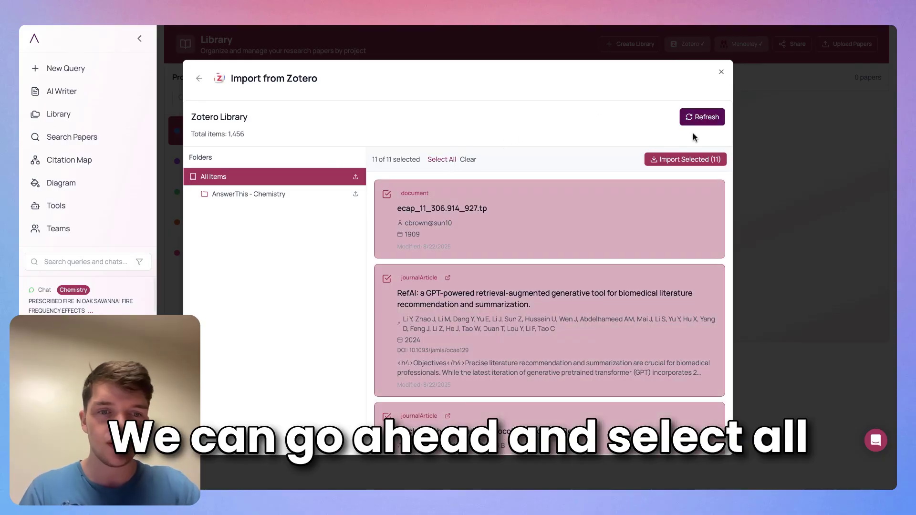
{"action": "left_click", "coordinate": [673, 161]}
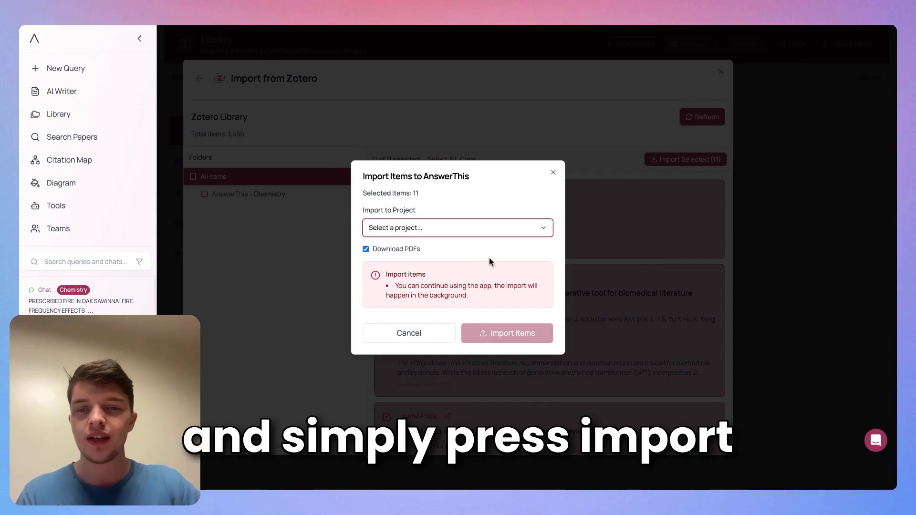
{"action": "left_click", "coordinate": [471, 232]}
{"action": "left_click", "coordinate": [440, 278]}
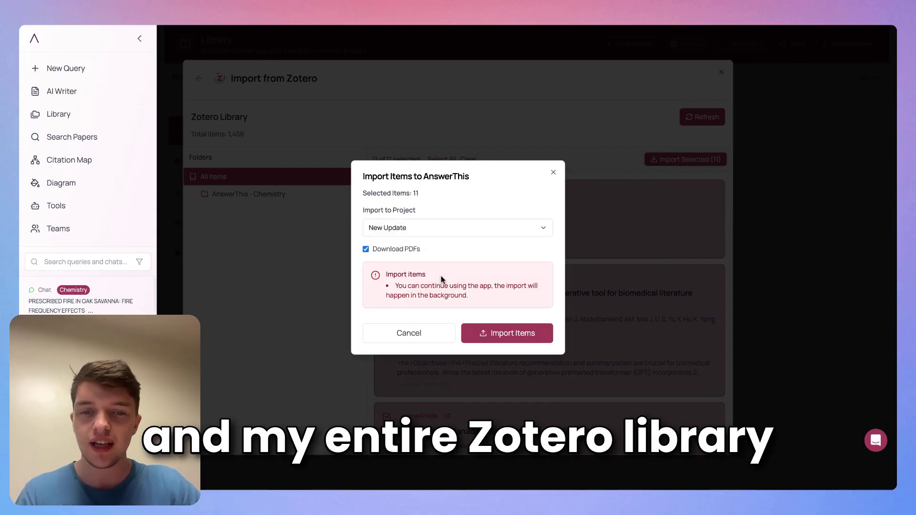
{"action": "left_click", "coordinate": [504, 333]}
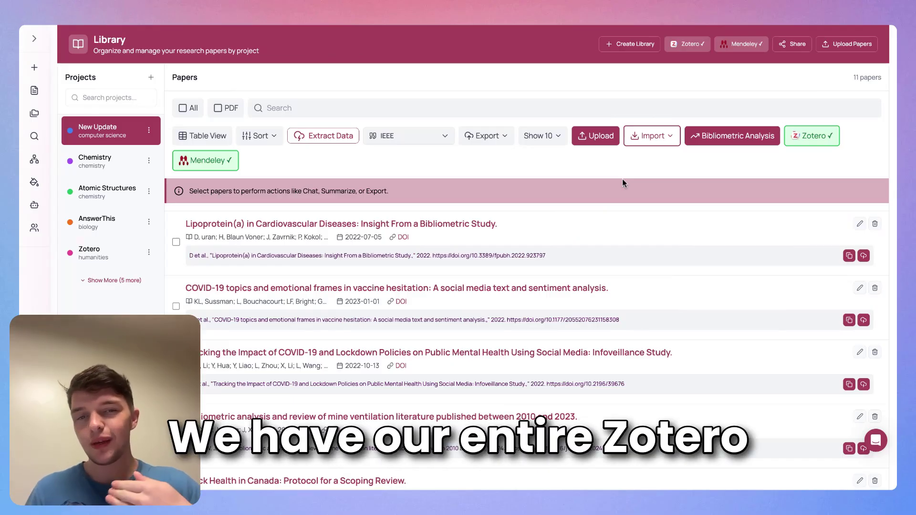
Step: Start a New Query page, review its Sources options, and expand the sidebar
{"action": "scroll", "coordinate": [590, 281], "scroll_direction": "down", "scroll_amount": 1}
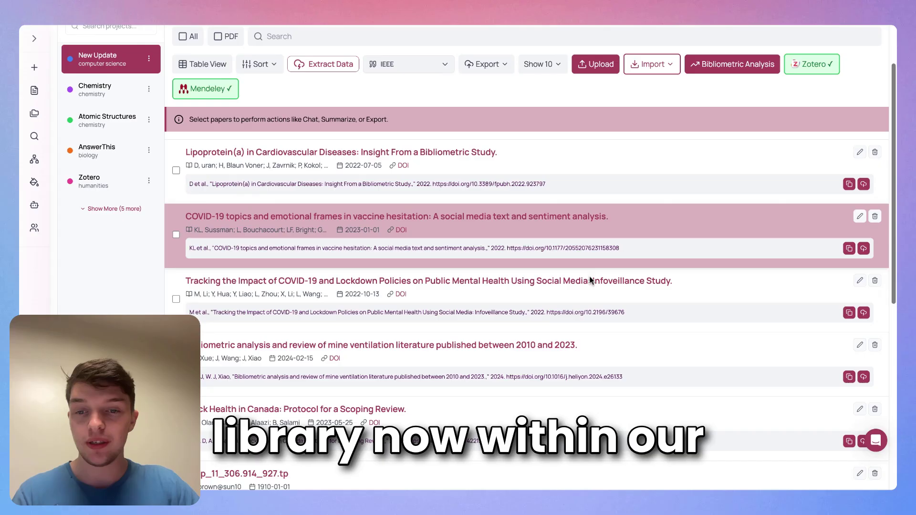
{"action": "scroll", "coordinate": [590, 281], "scroll_direction": "up", "scroll_amount": 1}
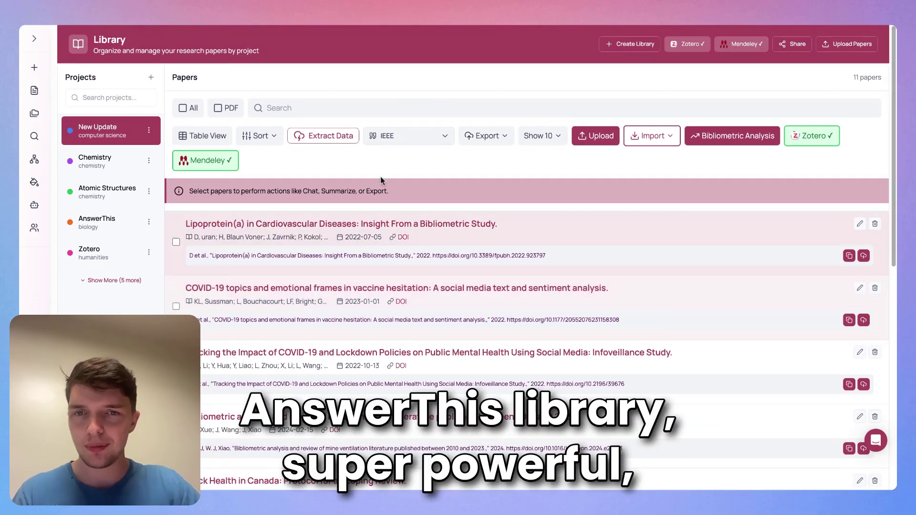
{"action": "left_click", "coordinate": [31, 72]}
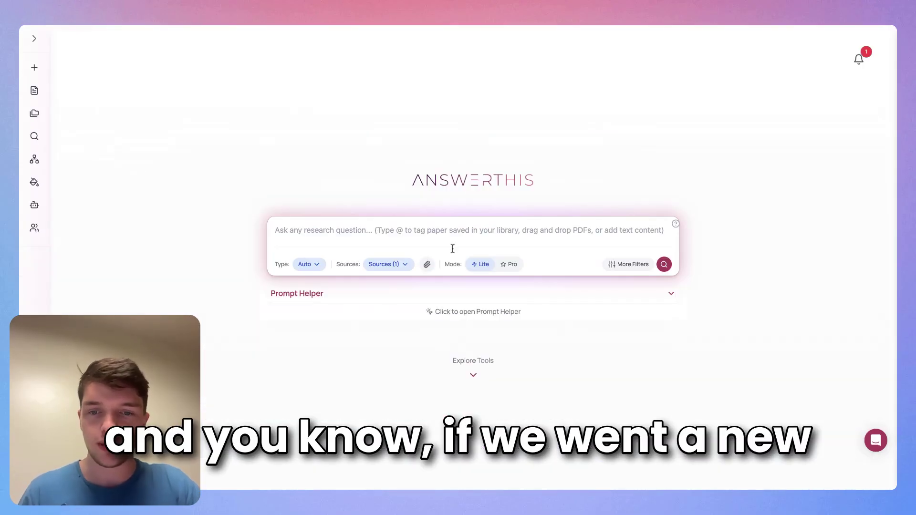
{"action": "left_click", "coordinate": [388, 265]}
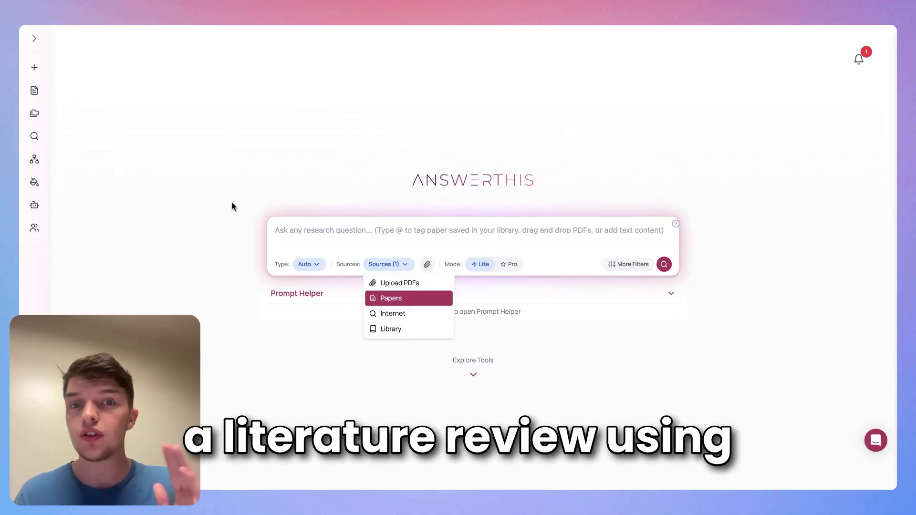
{"action": "left_click", "coordinate": [35, 43]}
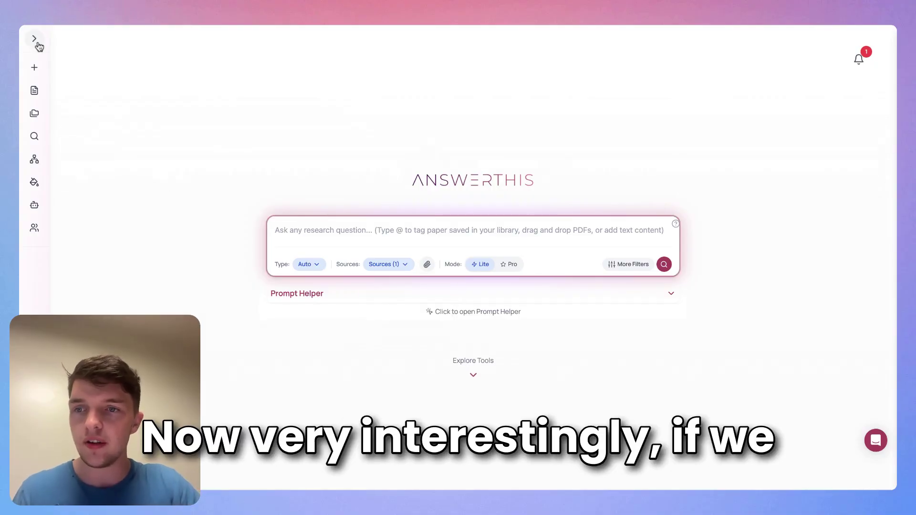
{"action": "left_click", "coordinate": [34, 38]}
Step: Add all 393 sources from the past 'atomic stuctures' query to the library
{"action": "scroll", "coordinate": [88, 293], "scroll_direction": "up", "scroll_amount": 5}
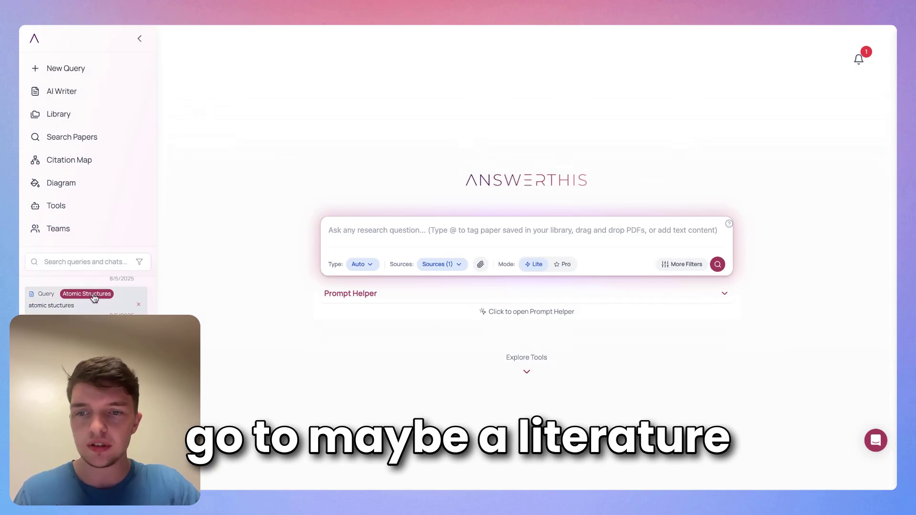
{"action": "left_click", "coordinate": [95, 302]}
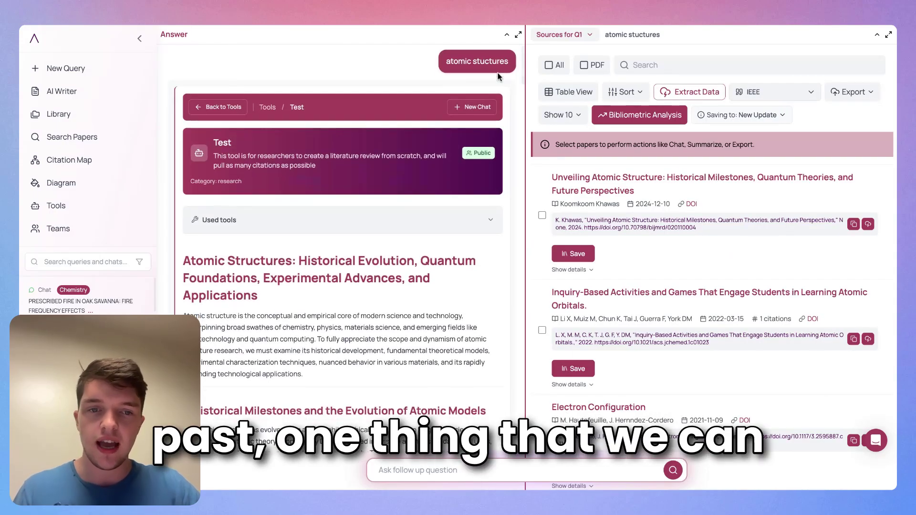
{"action": "scroll", "coordinate": [477, 334], "scroll_direction": "down", "scroll_amount": 3}
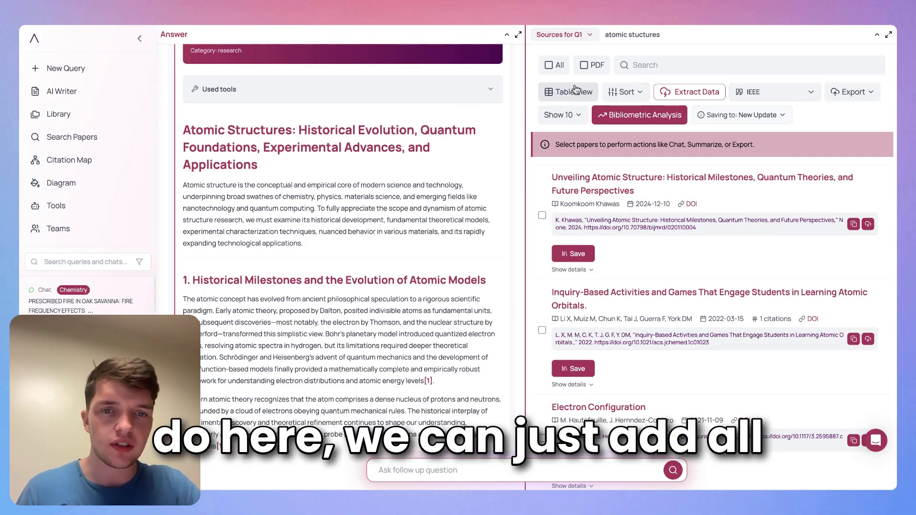
{"action": "left_click", "coordinate": [550, 65]}
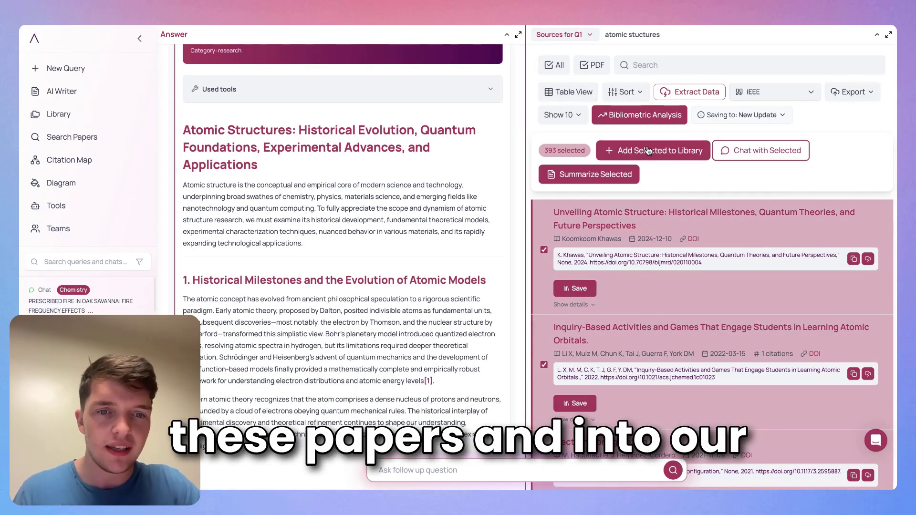
{"action": "left_click", "coordinate": [642, 151]}
{"action": "left_click", "coordinate": [508, 328]}
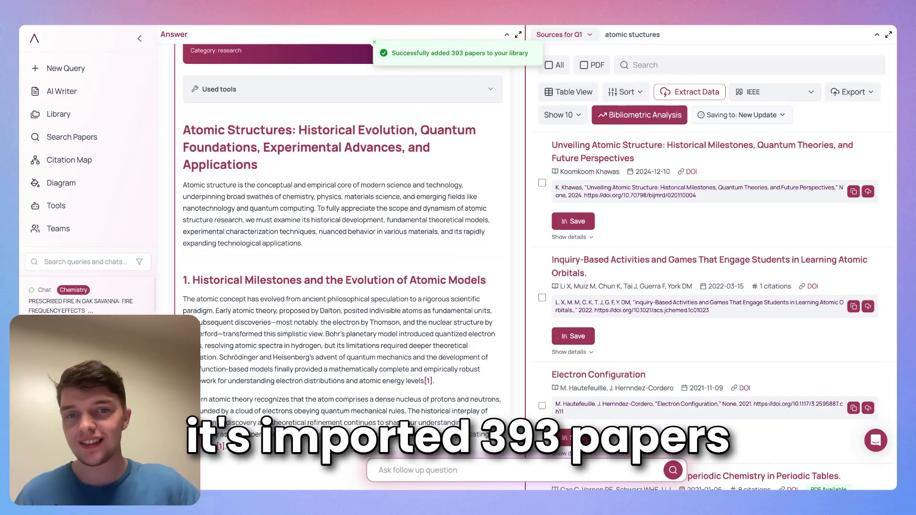
Step: Return to the Library to view the New Update project's 404 papers
{"action": "left_click", "coordinate": [58, 114]}
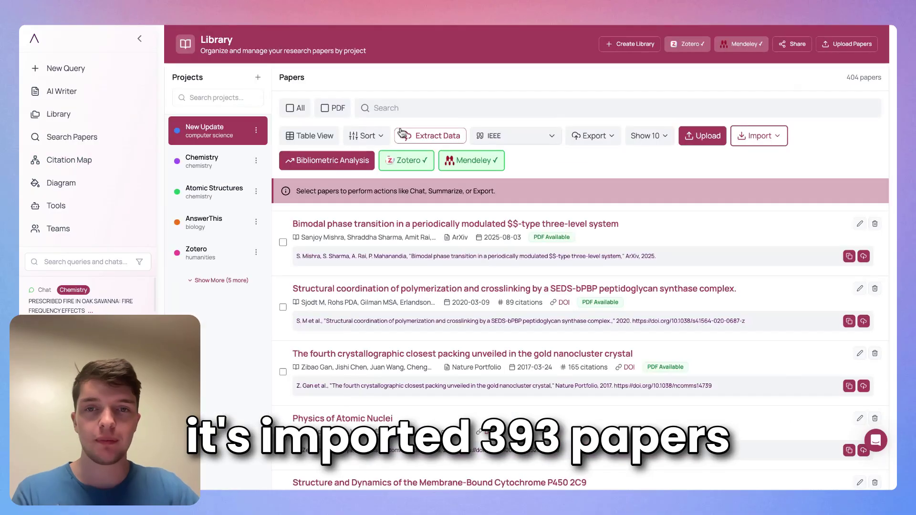
{"action": "scroll", "coordinate": [550, 325], "scroll_direction": "down", "scroll_amount": 10}
{"action": "scroll", "coordinate": [392, 236], "scroll_direction": "up", "scroll_amount": 10}
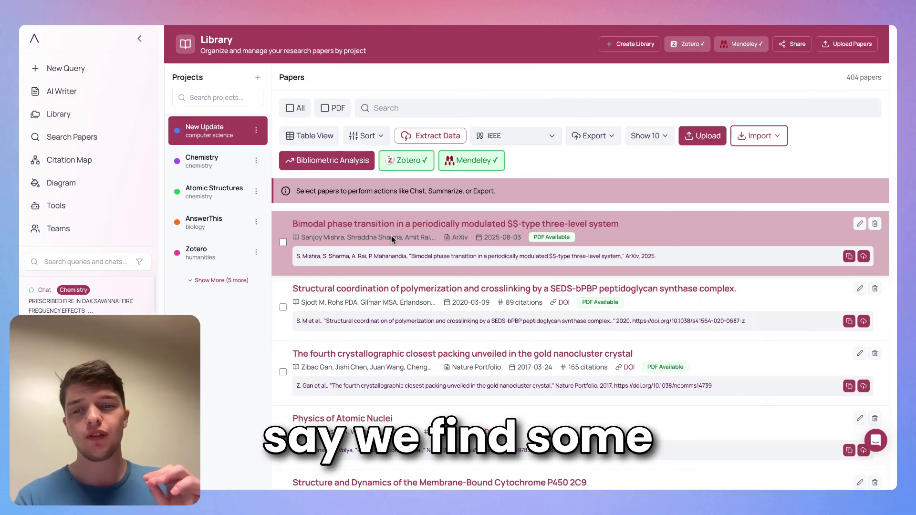
{"action": "scroll", "coordinate": [317, 238], "scroll_direction": "down", "scroll_amount": 2}
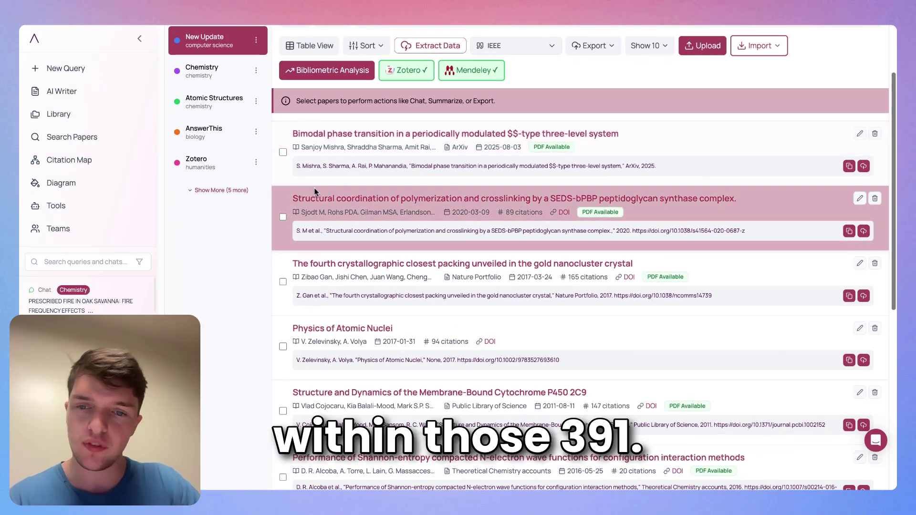
Step: Select the Bimodal phase transition, gold nanocluster, Cytochrome P450 2C9 and Shannon-entropy papers for export
{"action": "left_click", "coordinate": [283, 153]}
{"action": "scroll", "coordinate": [287, 158], "scroll_direction": "down", "scroll_amount": 3}
{"action": "left_click", "coordinate": [284, 153]}
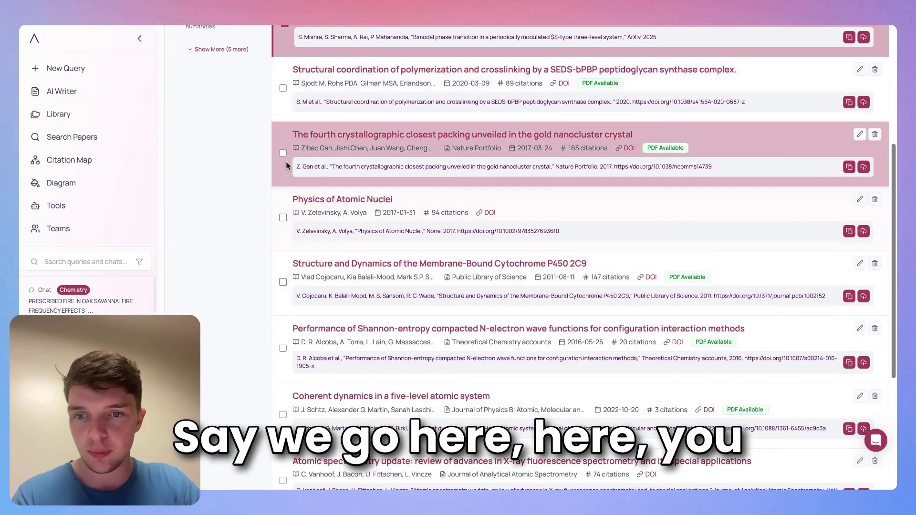
{"action": "left_click", "coordinate": [283, 281]}
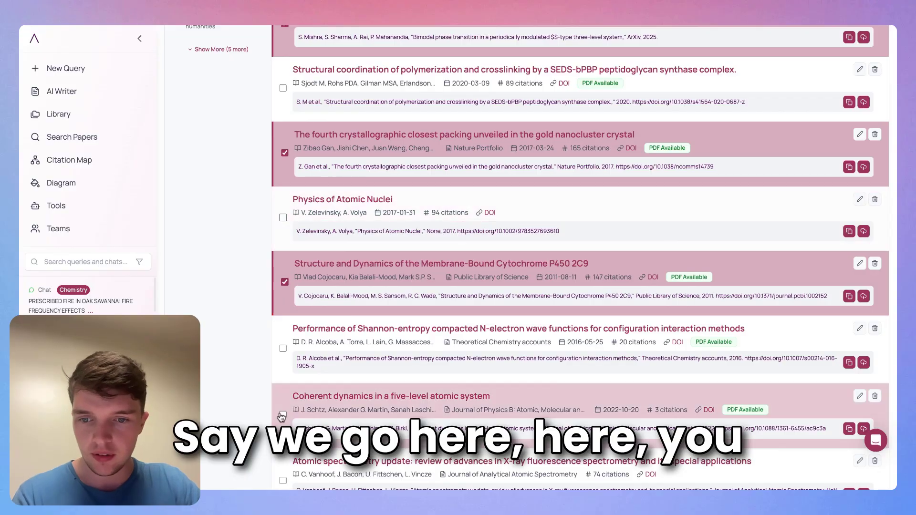
{"action": "left_click", "coordinate": [283, 350]}
{"action": "scroll", "coordinate": [286, 334], "scroll_direction": "up", "scroll_amount": 4}
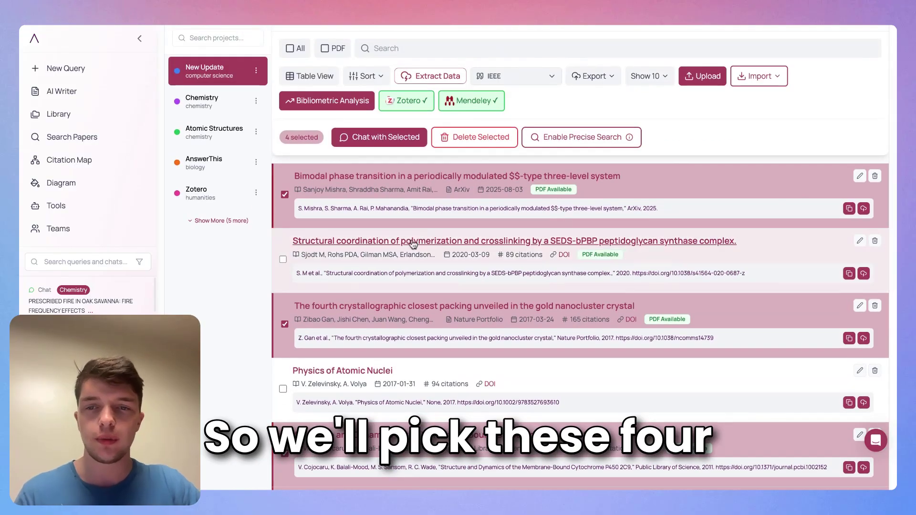
{"action": "scroll", "coordinate": [408, 247], "scroll_direction": "up", "scroll_amount": 2}
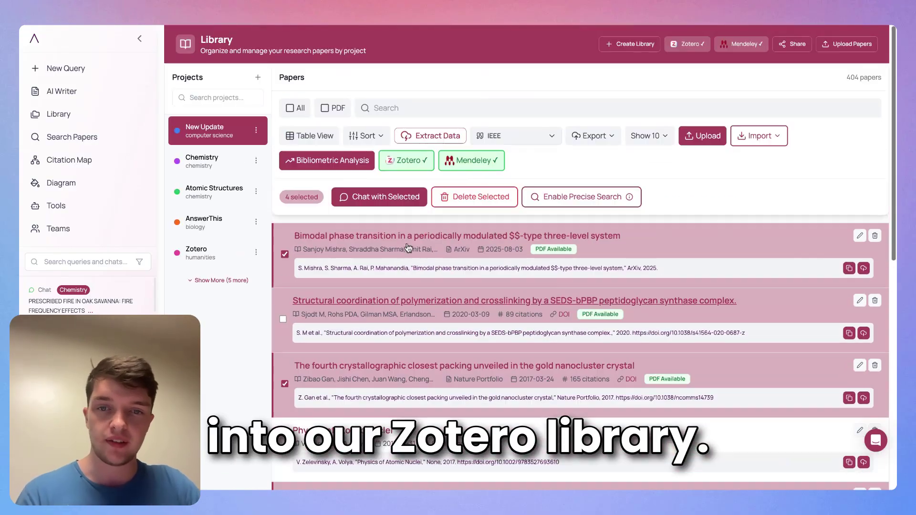
{"action": "left_click", "coordinate": [599, 139]}
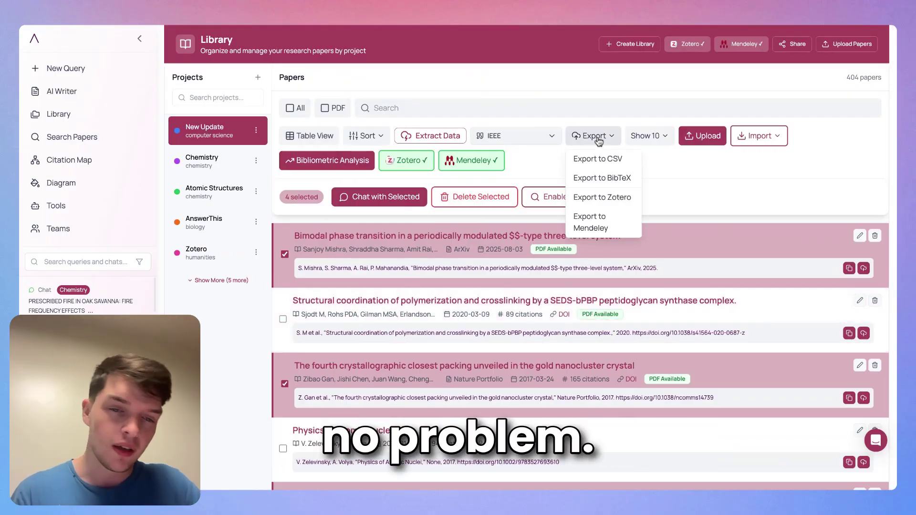
Step: Send the four selected papers to Zotero with Include PDFs ticked
{"action": "left_click", "coordinate": [608, 199]}
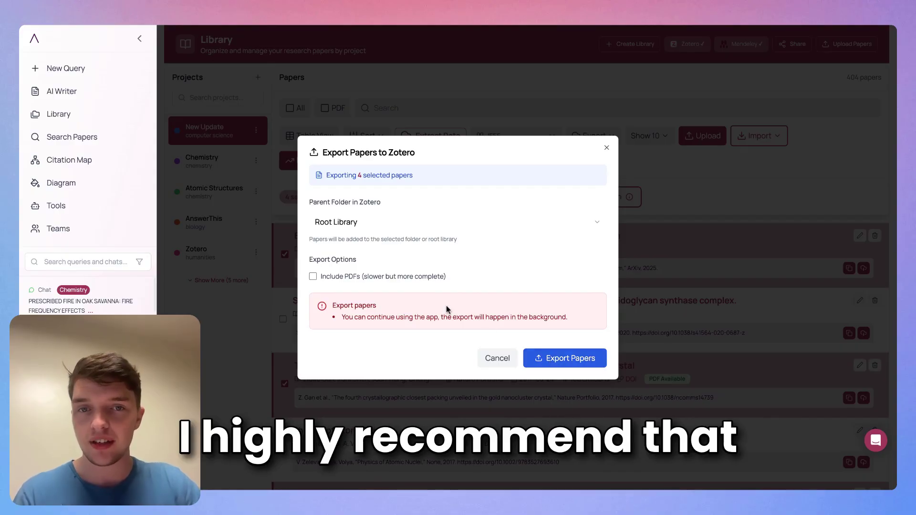
{"action": "left_click", "coordinate": [313, 278]}
{"action": "left_click", "coordinate": [554, 365]}
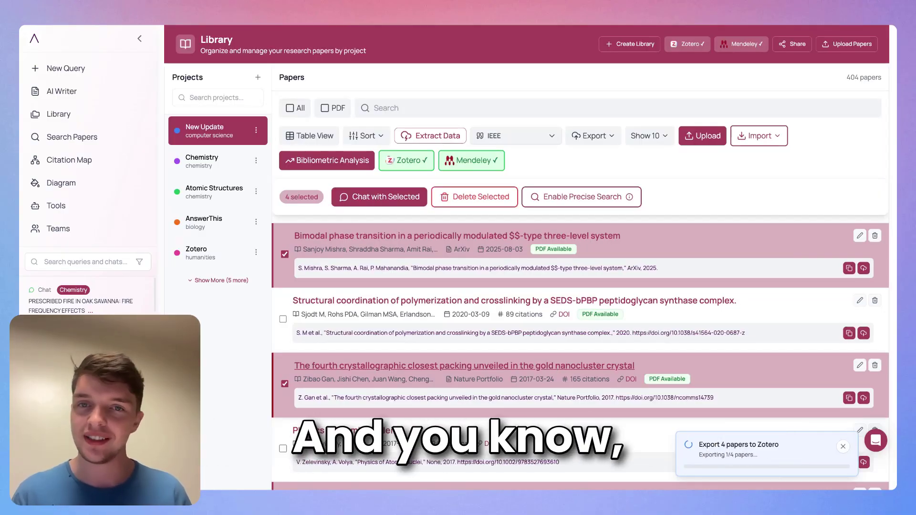
{"action": "scroll", "coordinate": [568, 133], "scroll_direction": "down", "scroll_amount": 1}
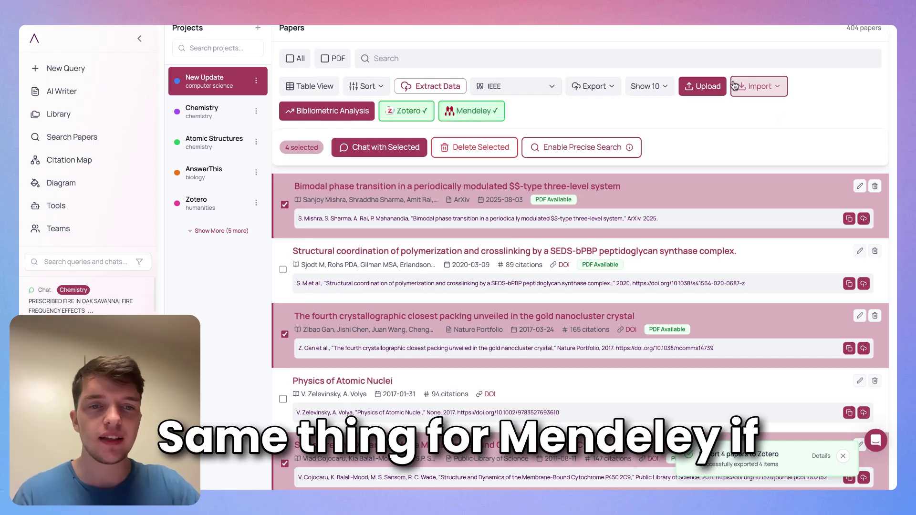
Step: Export the four selected papers with PDFs to the Mendeley root library
{"action": "left_click", "coordinate": [608, 88]}
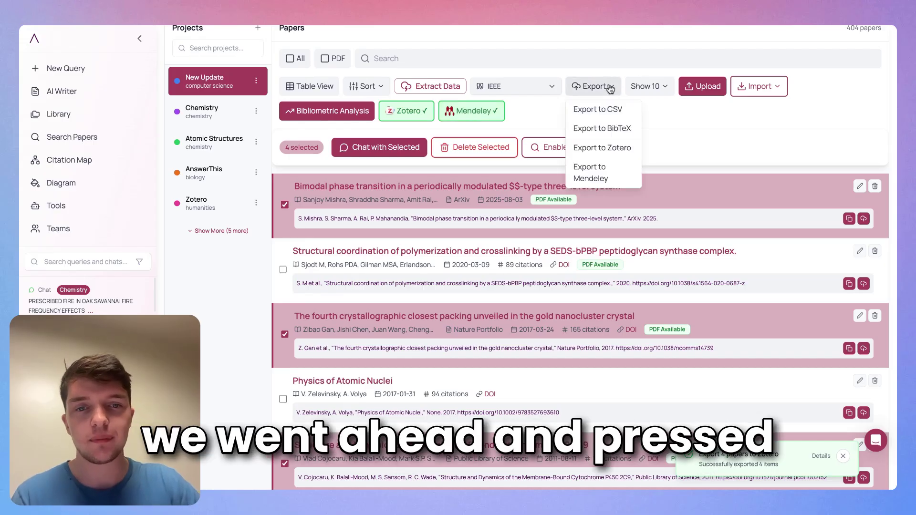
{"action": "left_click", "coordinate": [591, 177]}
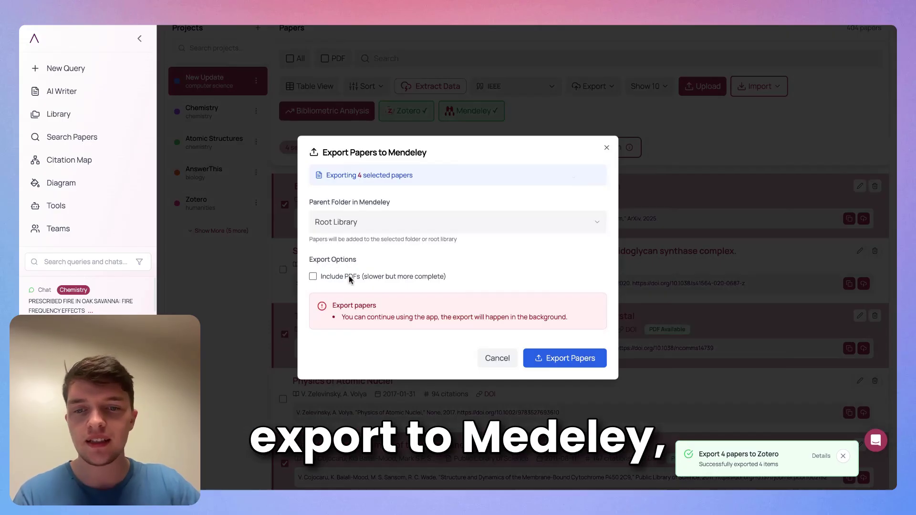
{"action": "left_click", "coordinate": [573, 365]}
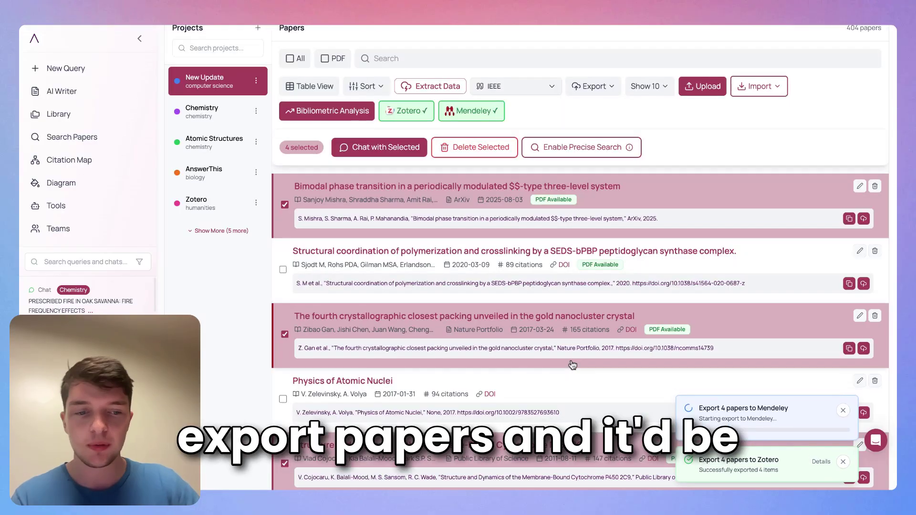
{"action": "left_click", "coordinate": [465, 113]}
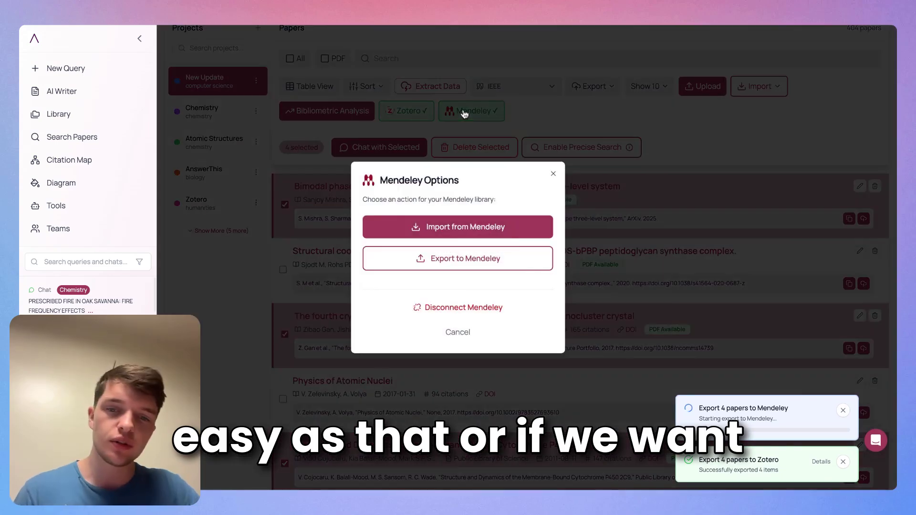
Step: Browse the Mendeley items available for import, then close the import view
{"action": "left_click", "coordinate": [456, 231]}
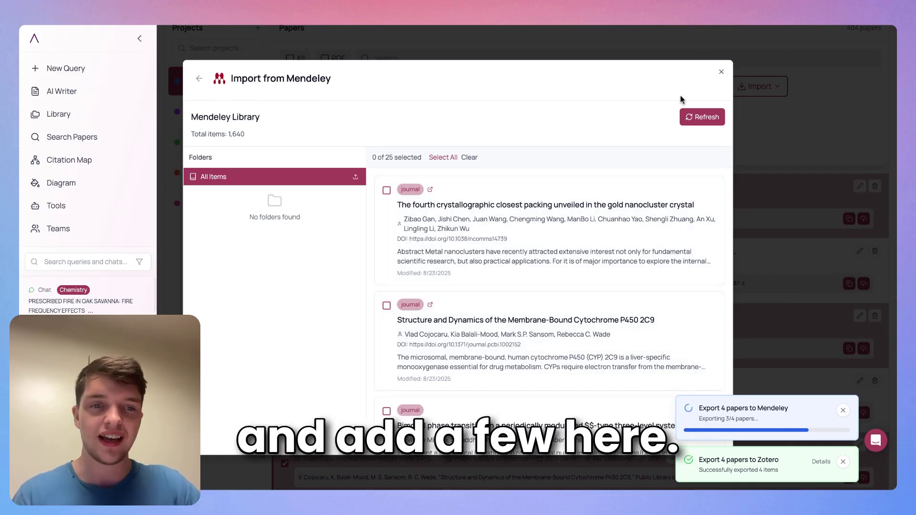
{"action": "left_click", "coordinate": [724, 72]}
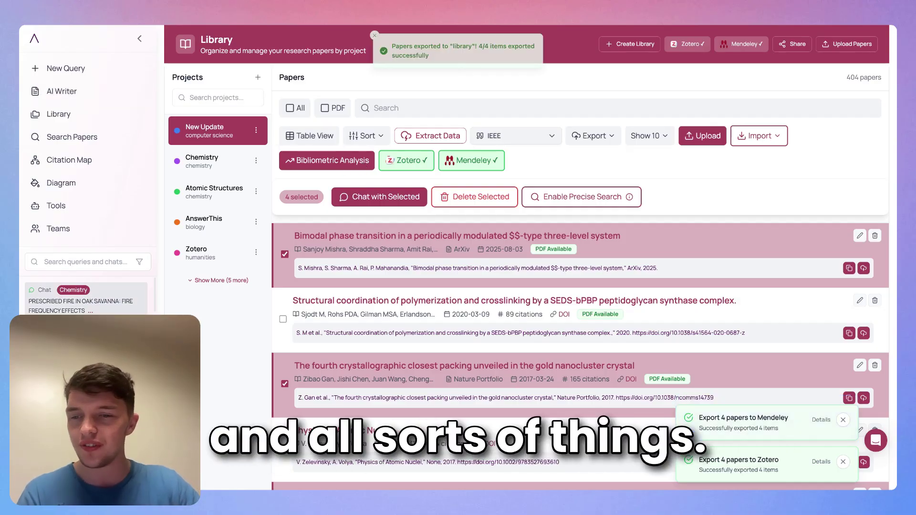
{"action": "scroll", "coordinate": [86, 296], "scroll_direction": "down", "scroll_amount": 5}
{"action": "scroll", "coordinate": [85, 294], "scroll_direction": "down", "scroll_amount": 2}
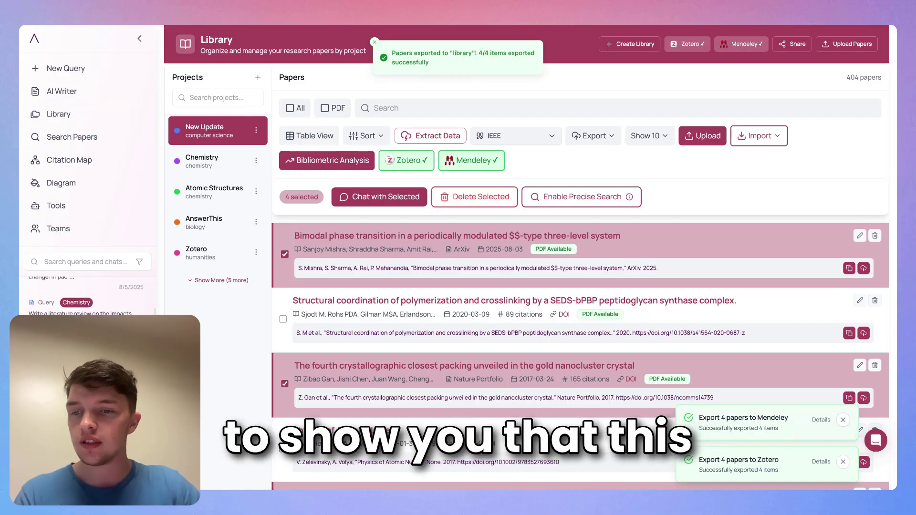
{"action": "left_click", "coordinate": [86, 308]}
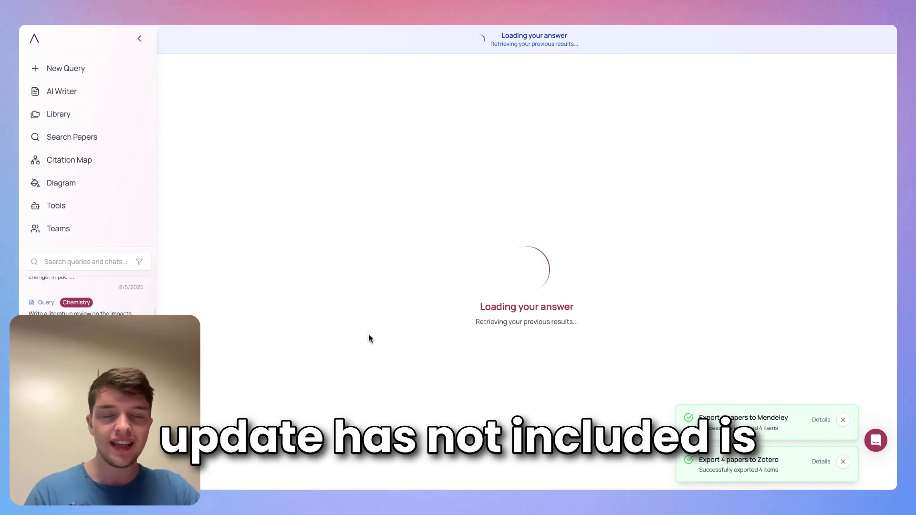
{"action": "scroll", "coordinate": [374, 336], "scroll_direction": "down", "scroll_amount": 10}
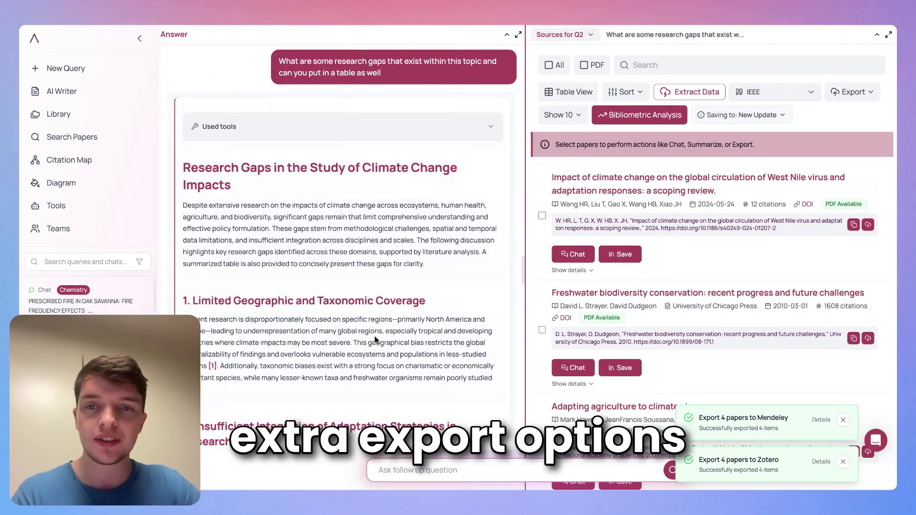
{"action": "scroll", "coordinate": [374, 336], "scroll_direction": "down", "scroll_amount": 15}
{"action": "scroll", "coordinate": [342, 239], "scroll_direction": "down", "scroll_amount": 15}
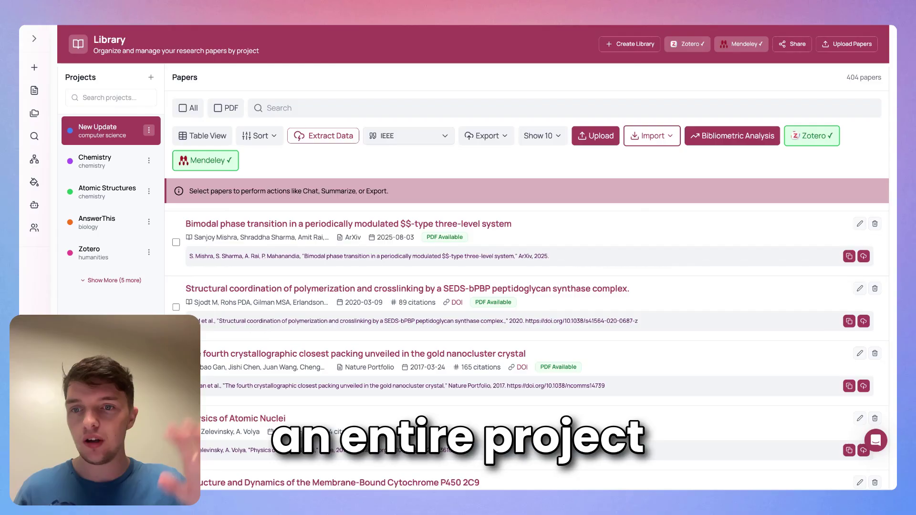
Step: Set the whole New Update project to export to Mendeley's Root Library folder
{"action": "left_click", "coordinate": [149, 129]}
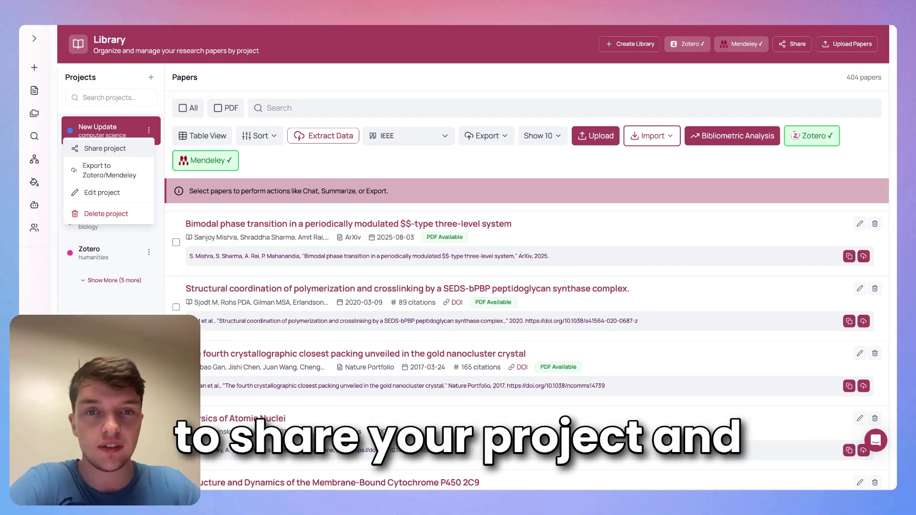
{"action": "left_click", "coordinate": [120, 180]}
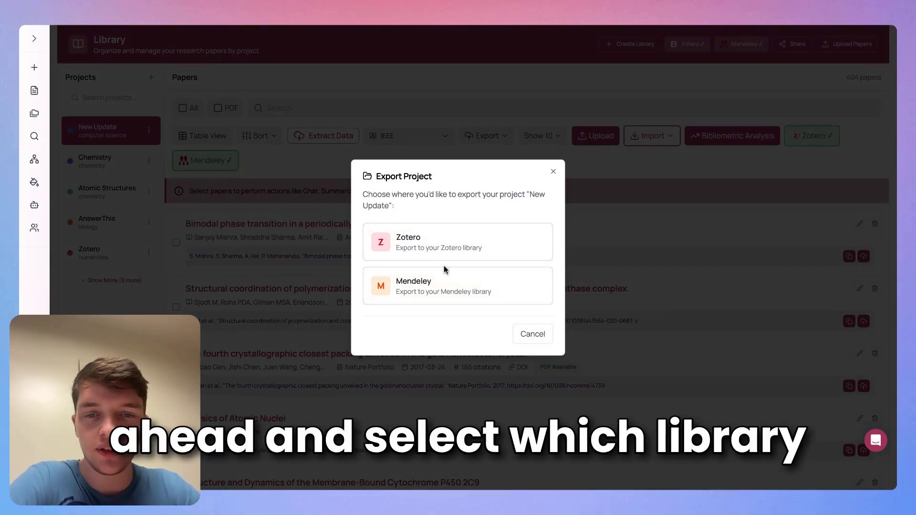
{"action": "left_click", "coordinate": [436, 287]}
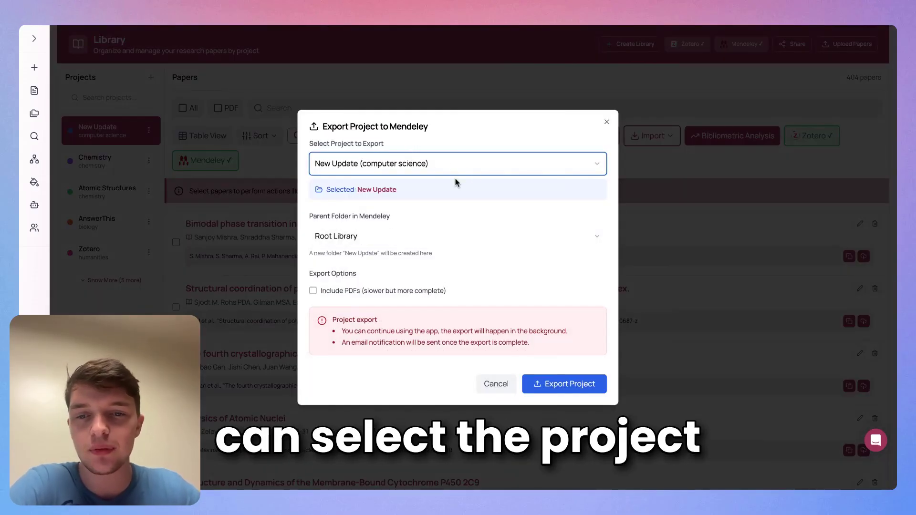
{"action": "left_click", "coordinate": [461, 243]}
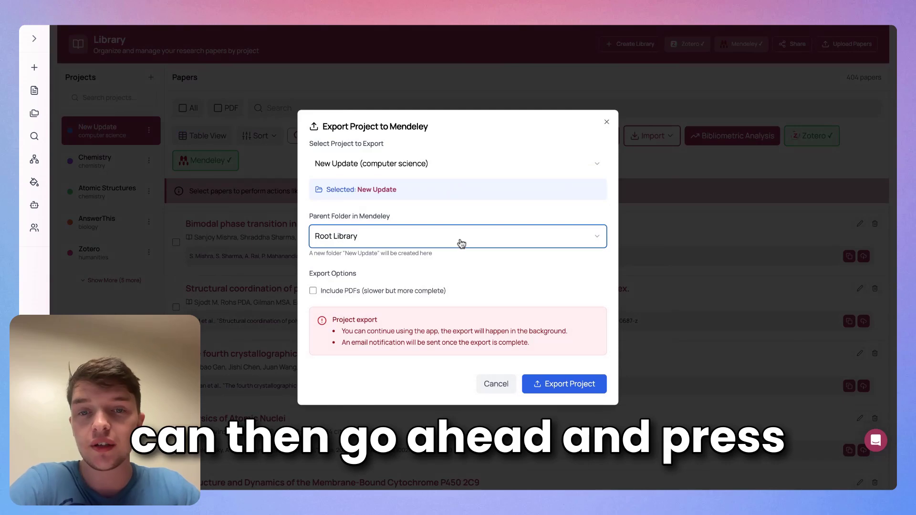